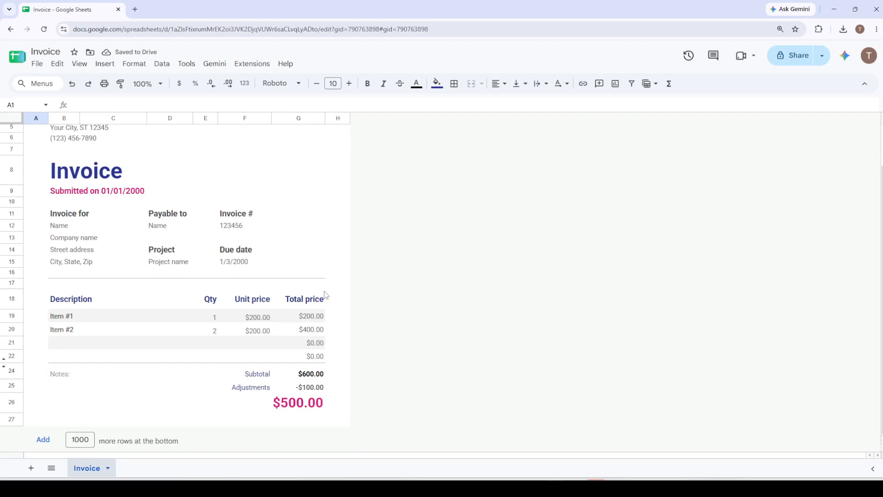
Replace the placeholder company name at the head of the invoice with "EG Imports".
scroll(322, 295, up, 2)
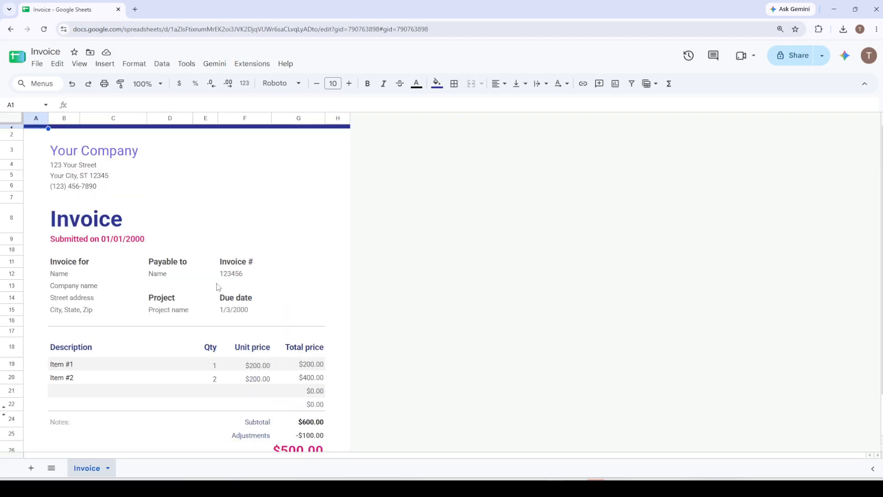
click(91, 152)
double_click(91, 152)
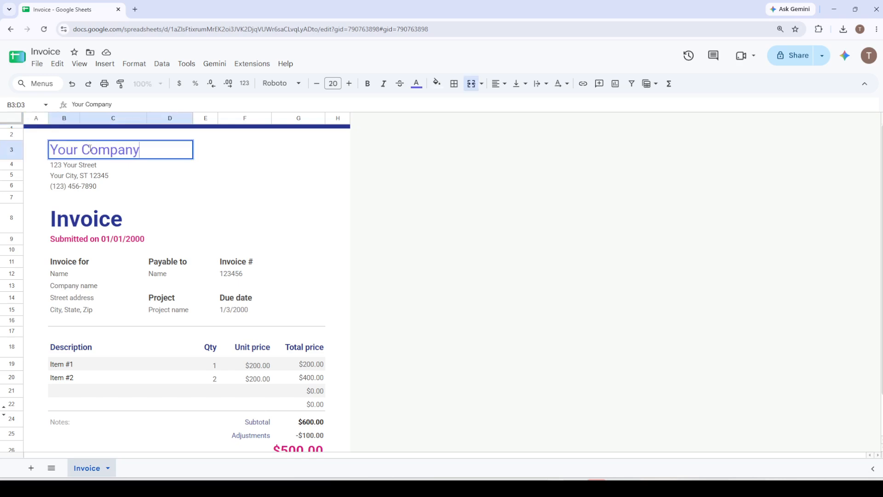
drag(141, 151, 34, 161)
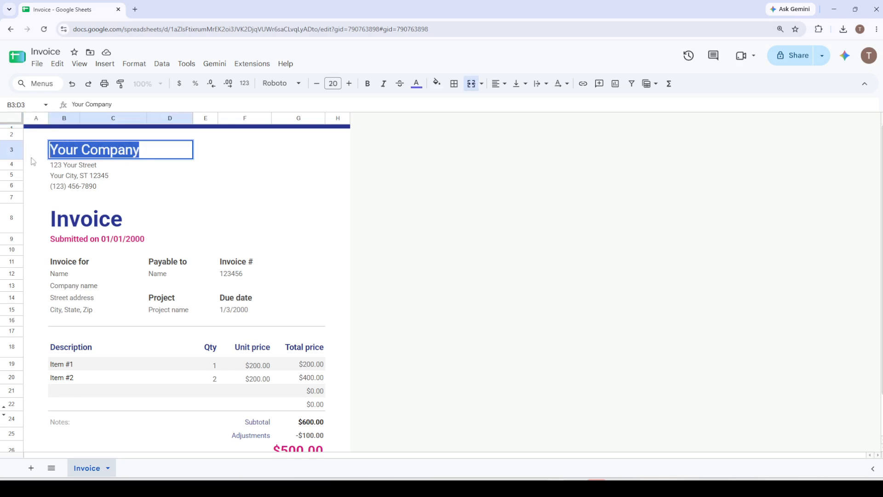
text(EG I)
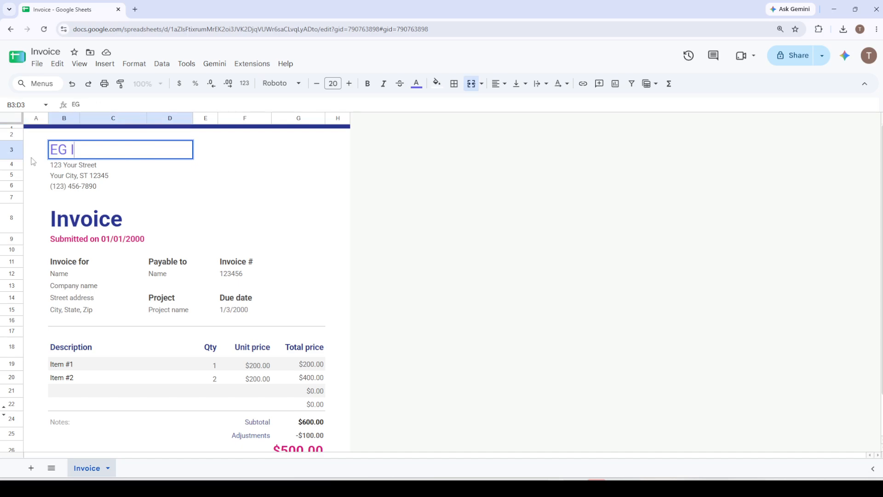
text(mports)
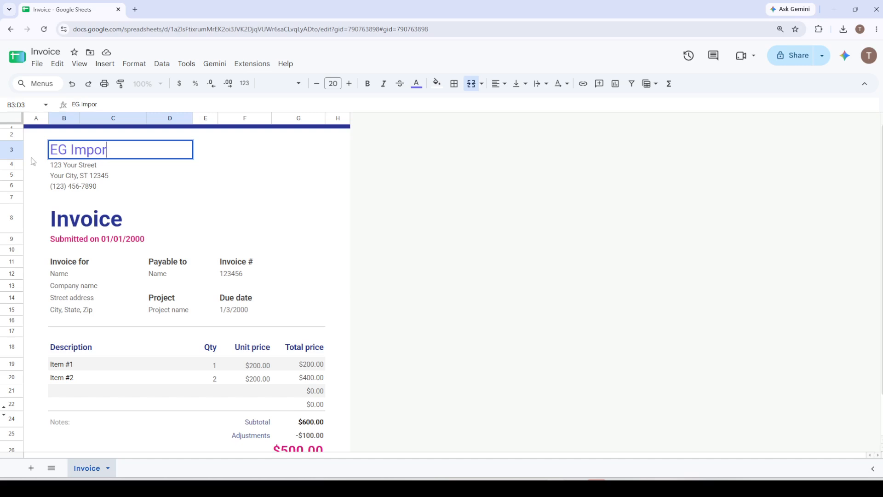
click(395, 215)
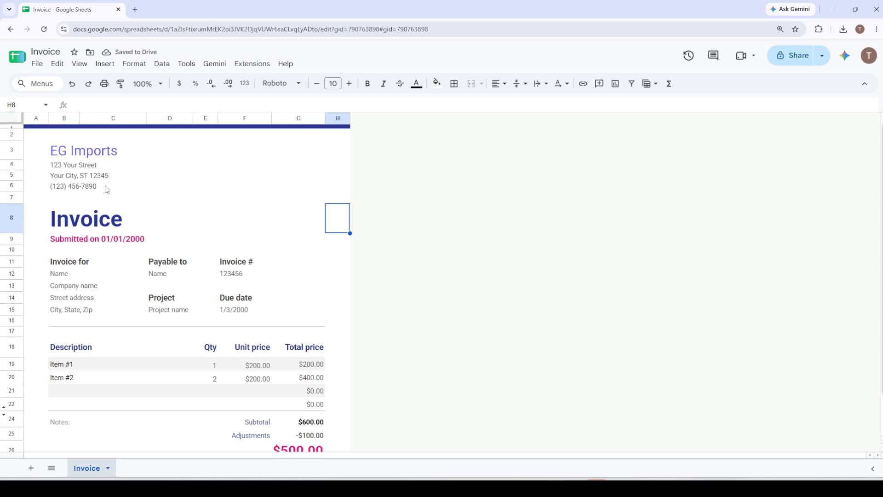
scroll(107, 189, down, 2)
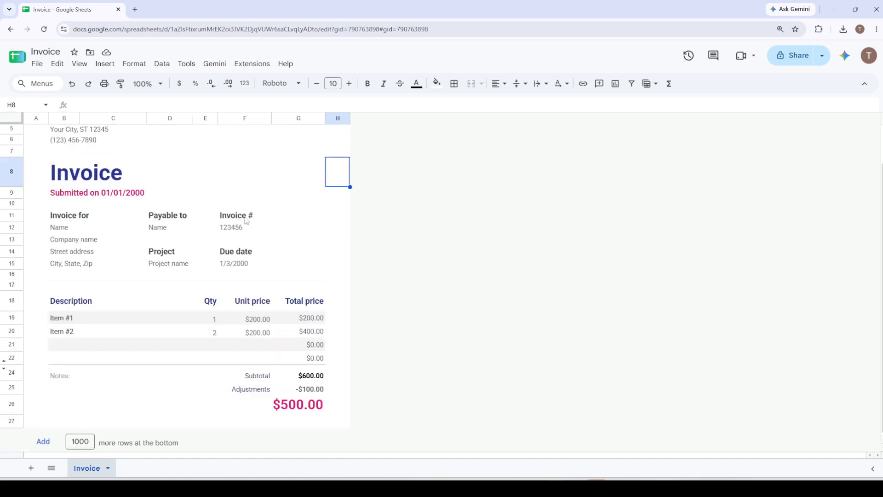
click(260, 220)
double_click(263, 215)
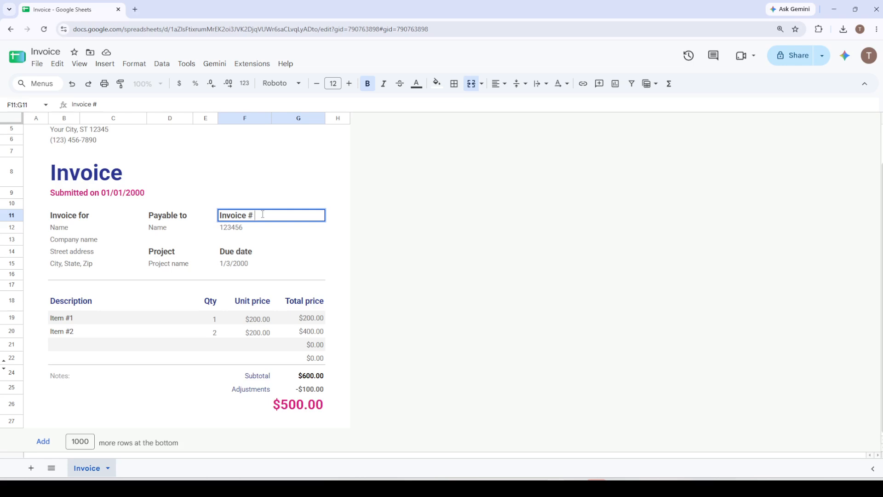
text(11002)
click(368, 222)
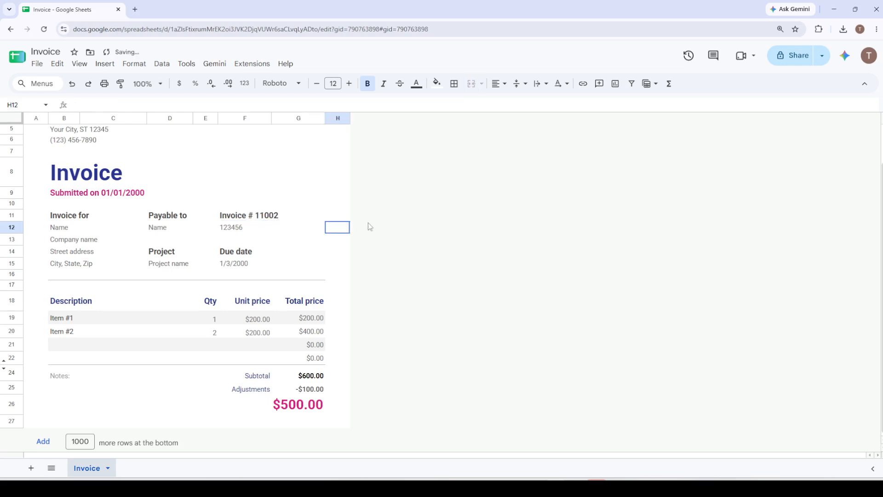
click(278, 253)
double_click(278, 250)
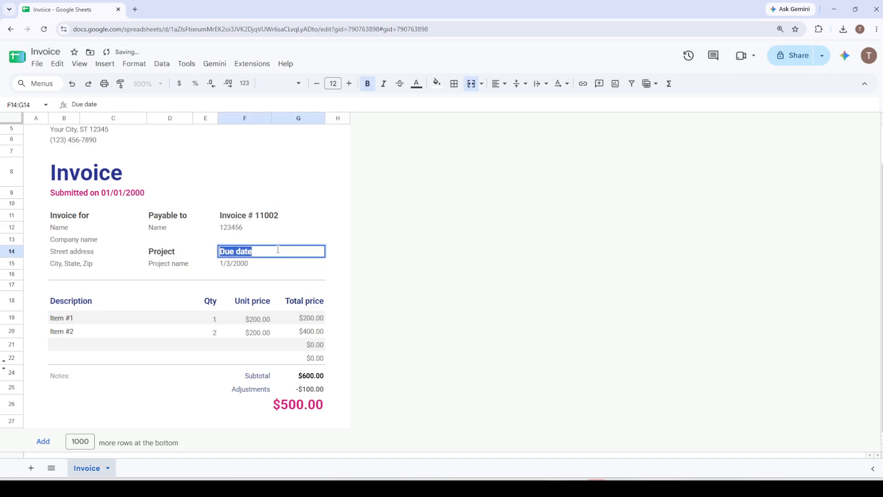
click(284, 219)
double_click(284, 217)
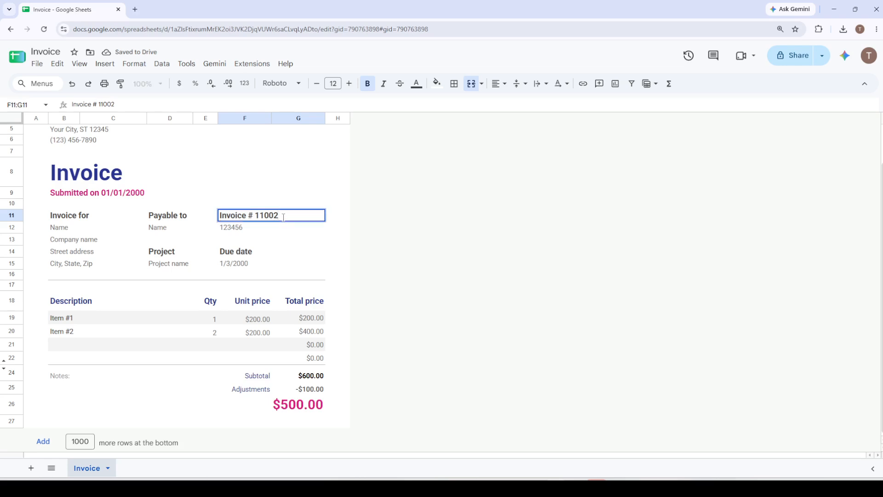
key(BackSpace)
key(BackSpace)
Replace the placeholder number in the cell below the "Invoice #" heading with 1105.
click(241, 230)
double_click(243, 229)
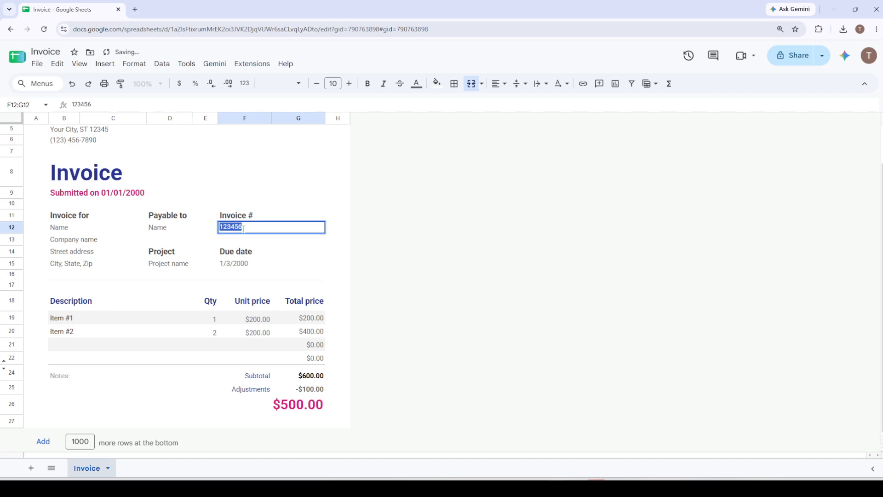
text(1105)
click(338, 252)
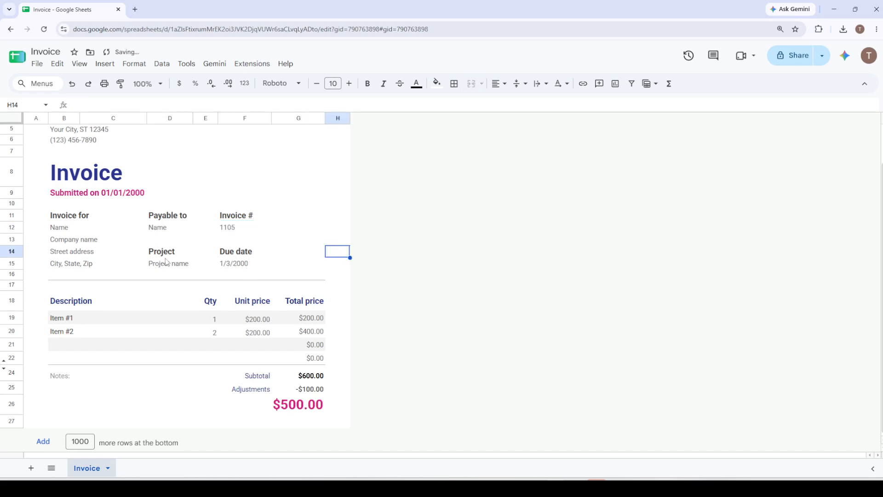
Replace the name placeholder under "Invoice for" with the customer's first name.
click(163, 231)
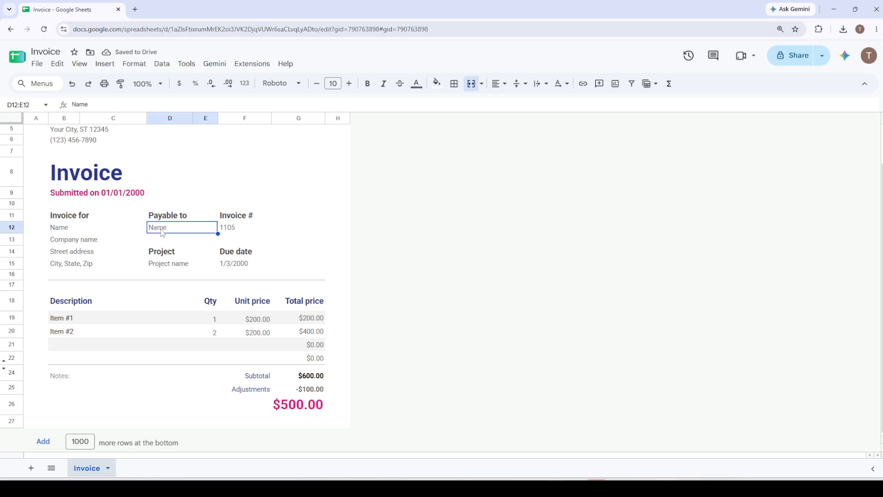
click(71, 229)
double_click(71, 229)
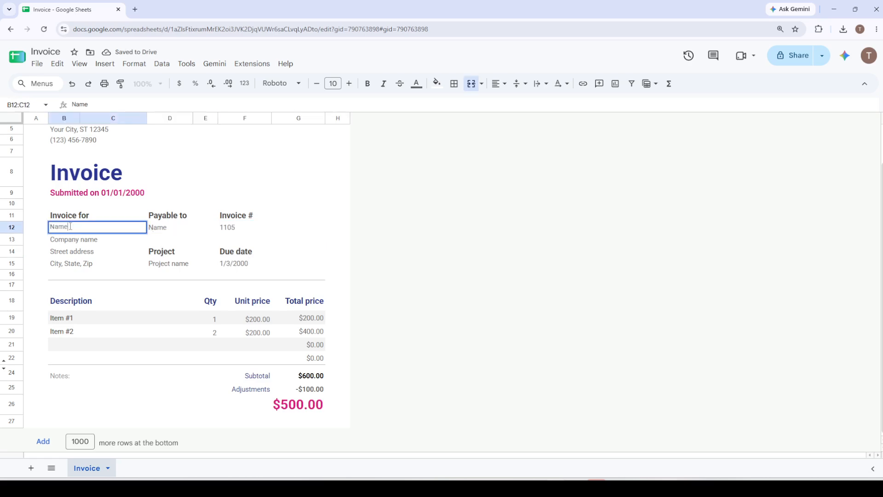
double_click(71, 228)
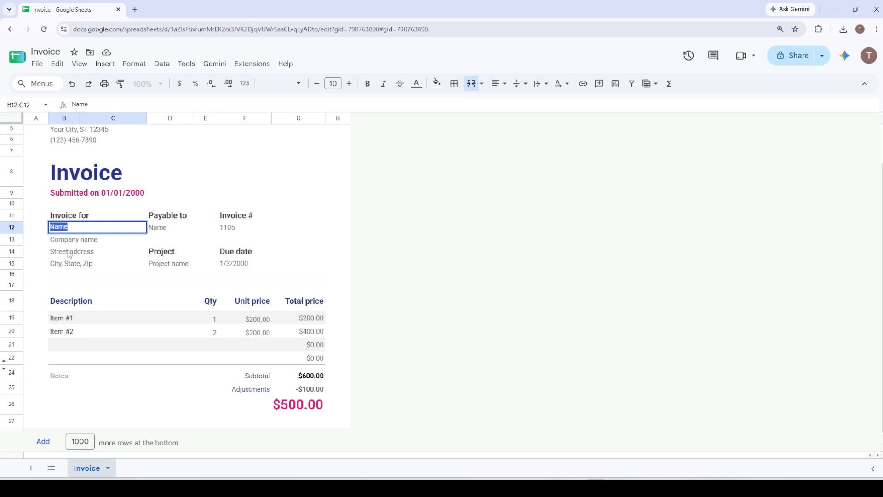
text(EUa)
key(BackSpace)
key(BackSpace)
text(uan)
Replace the name placeholder under "Payable to" with the payee's first name.
click(169, 228)
double_click(169, 226)
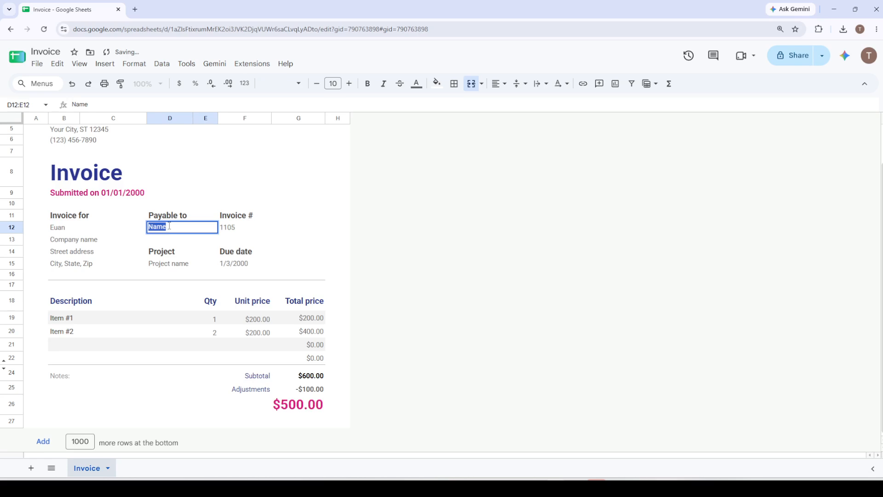
text(Bob)
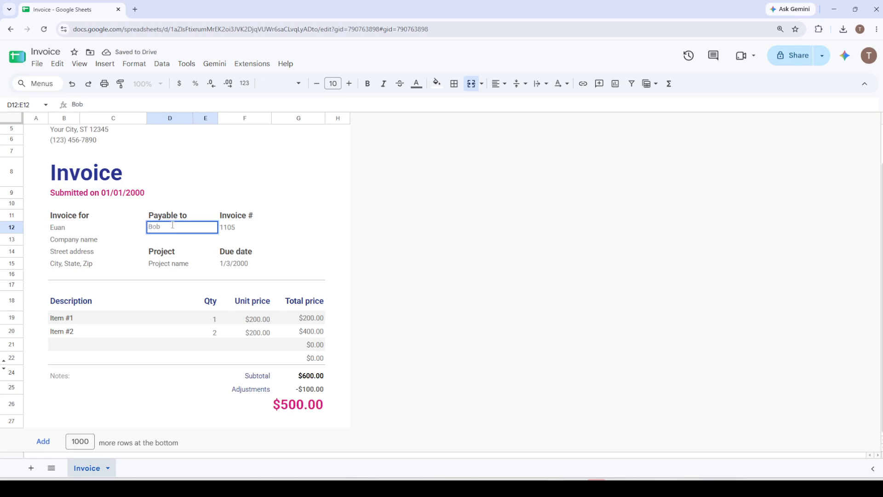
click(166, 269)
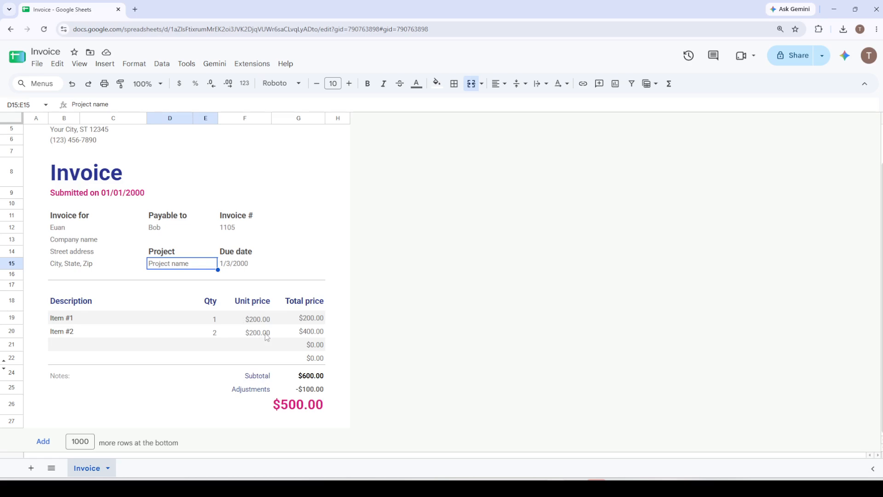
Try to download the invoice as a PDF file.
scroll(268, 338, down, 1)
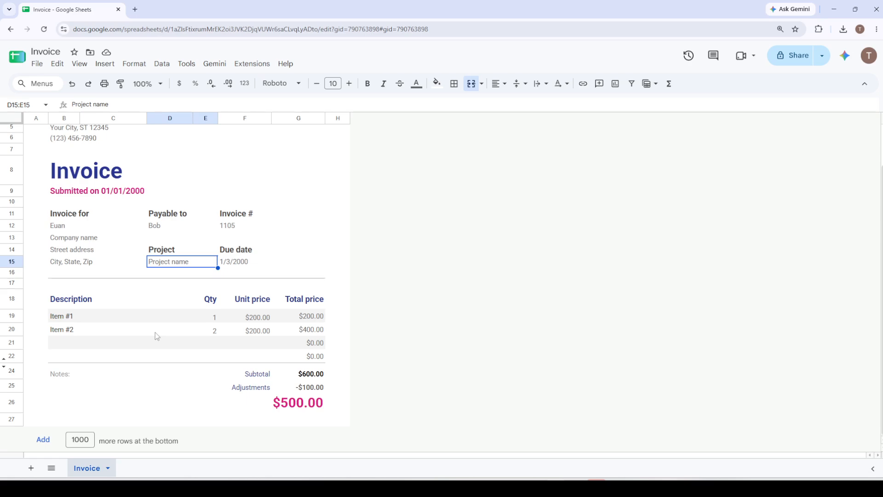
click(37, 64)
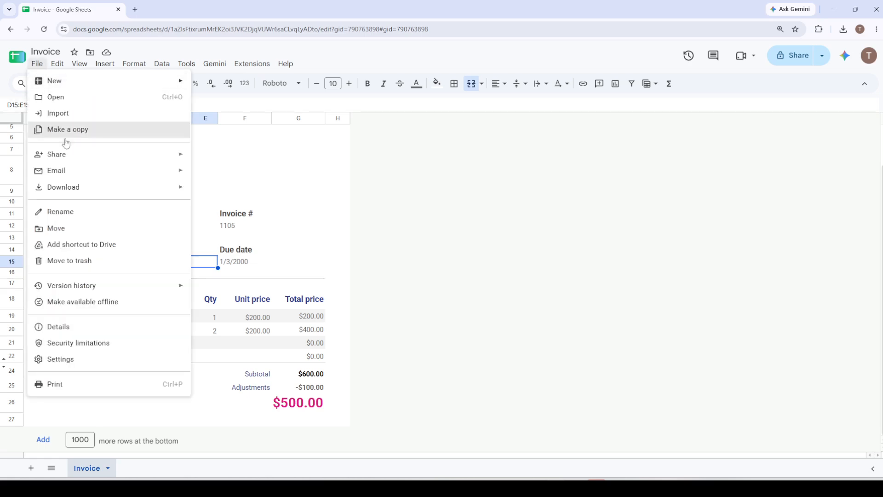
mouse_move(79, 193)
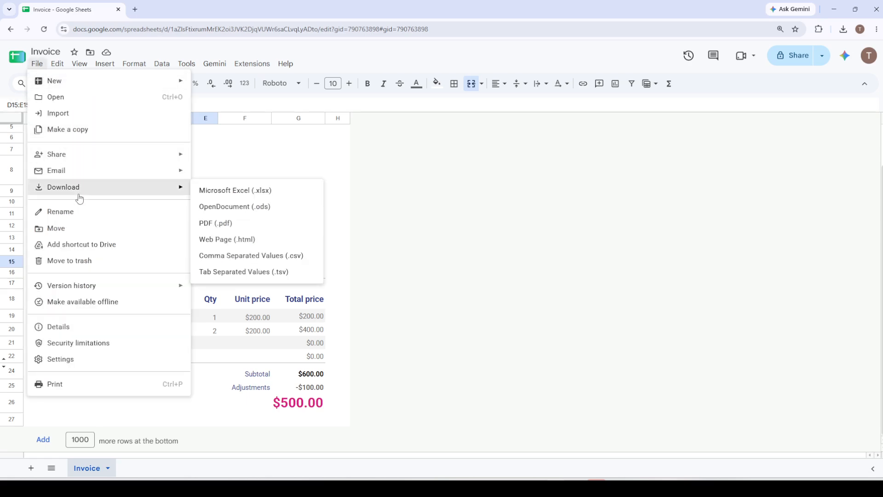
click(225, 230)
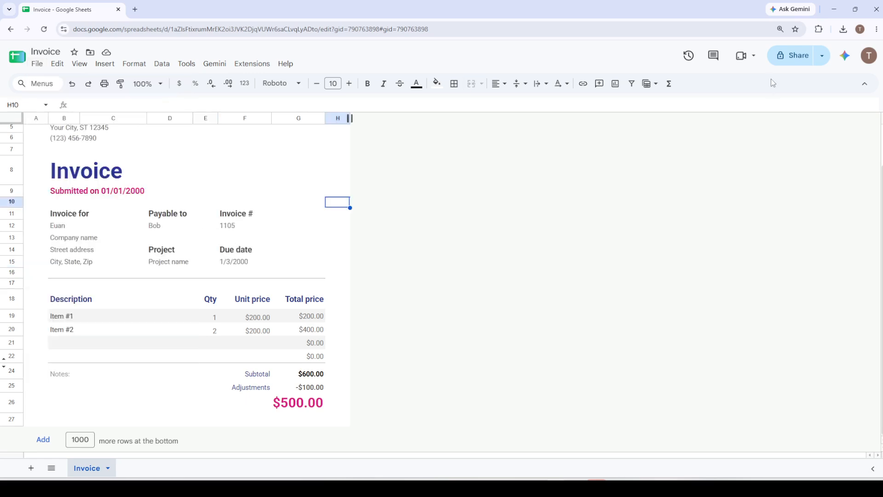